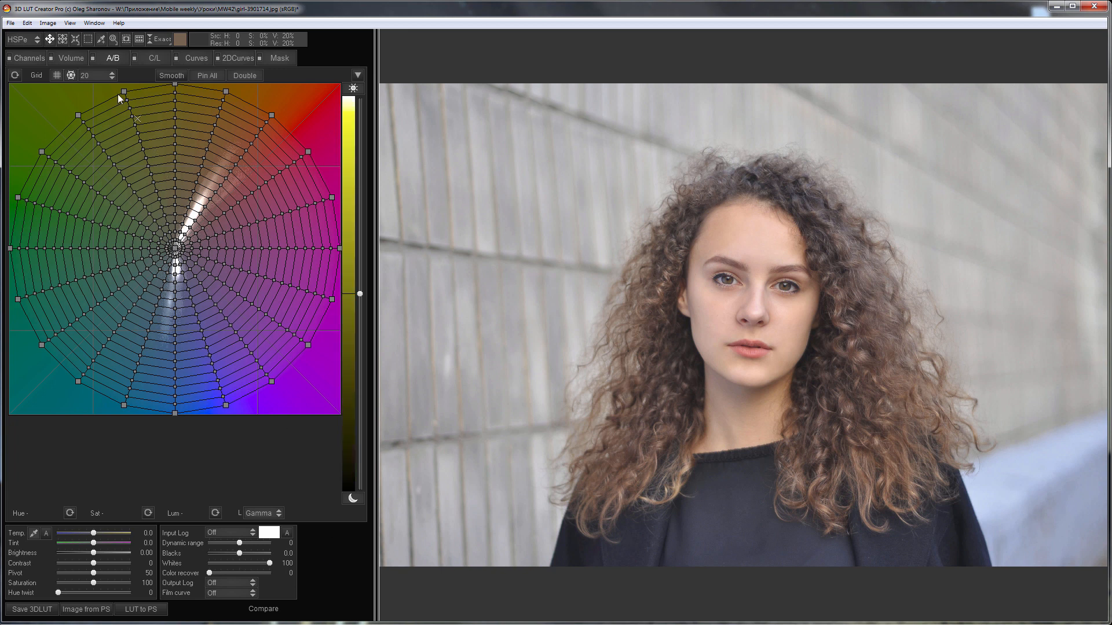
Switch the Volume tool's mode to Shadows-Highlights for the portrait.
left_click(71, 58)
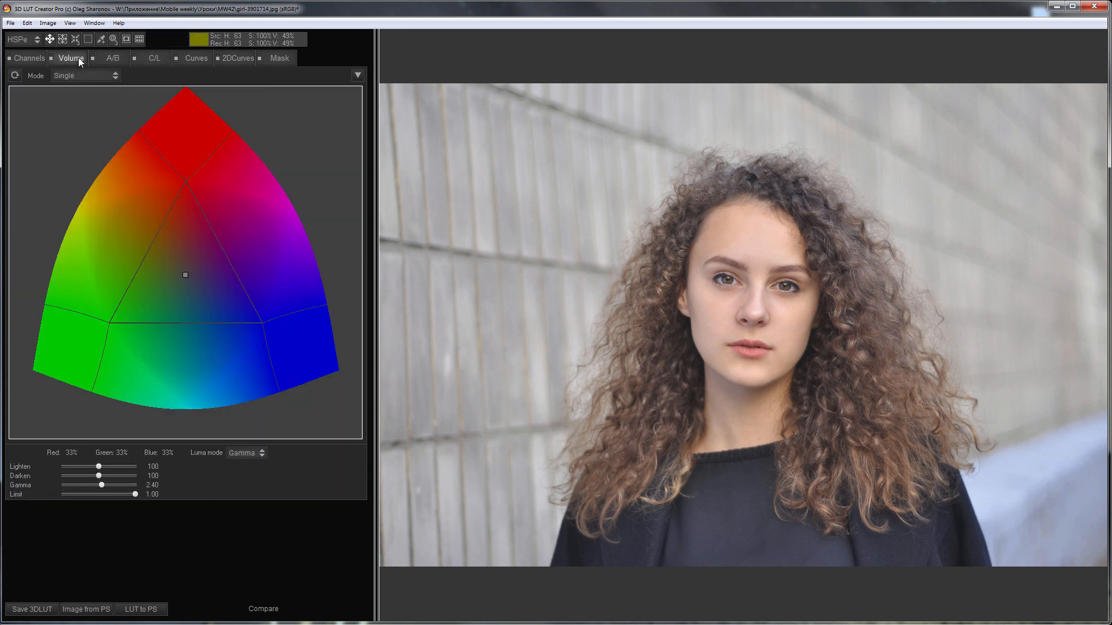
left_click(79, 76)
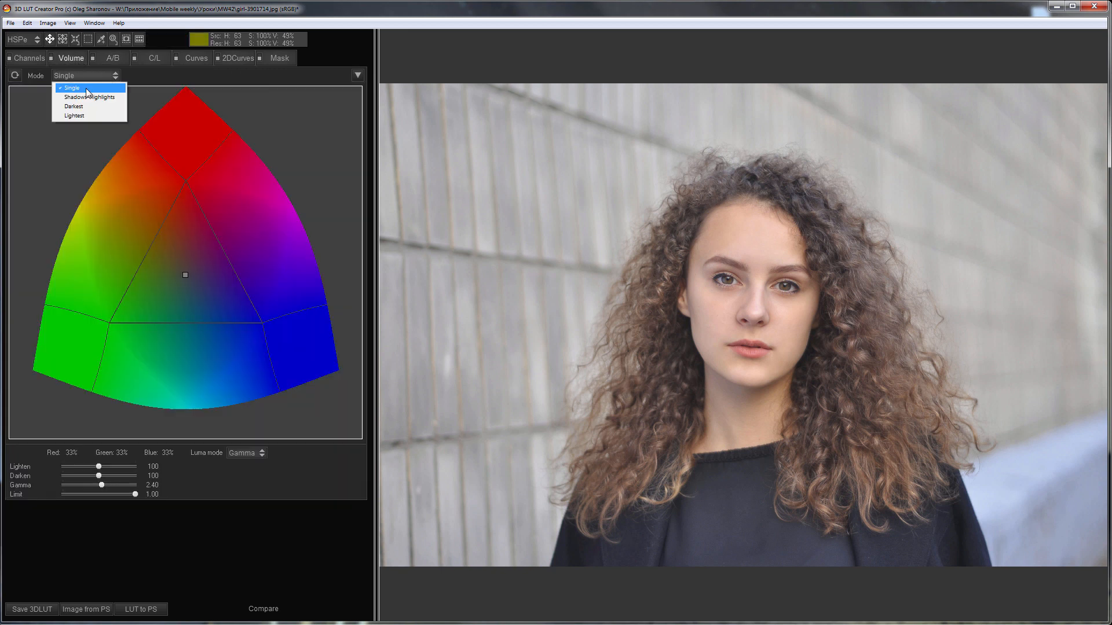
left_click(88, 98)
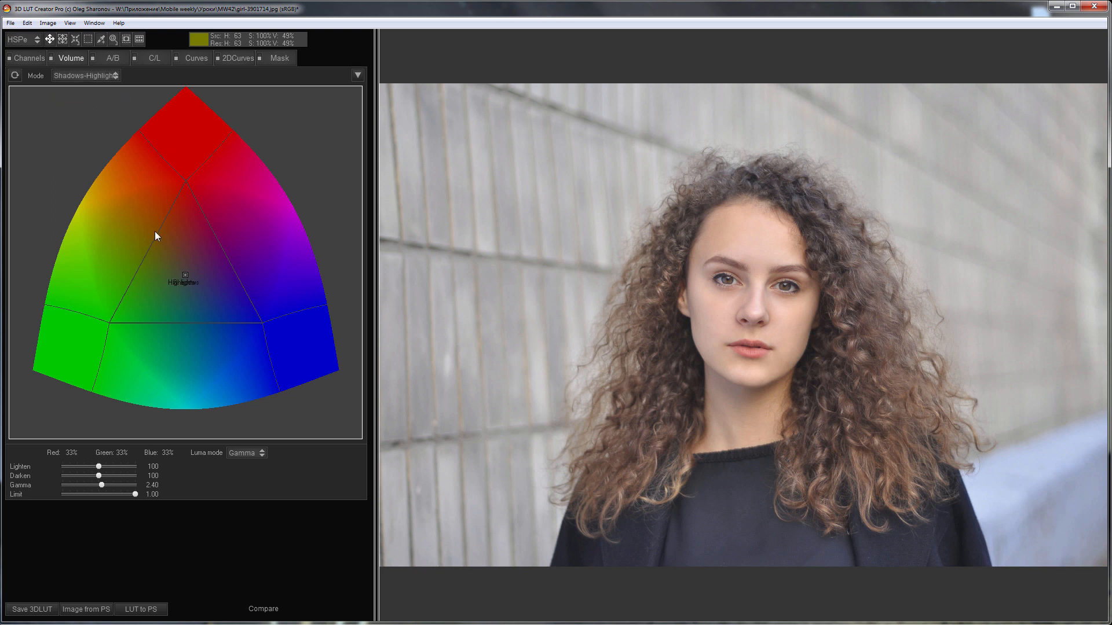
Push the highlights toward red and pull the shadows down toward blue.
left_click_drag(185, 276, 184, 264)
left_click_drag(185, 242, 188, 217)
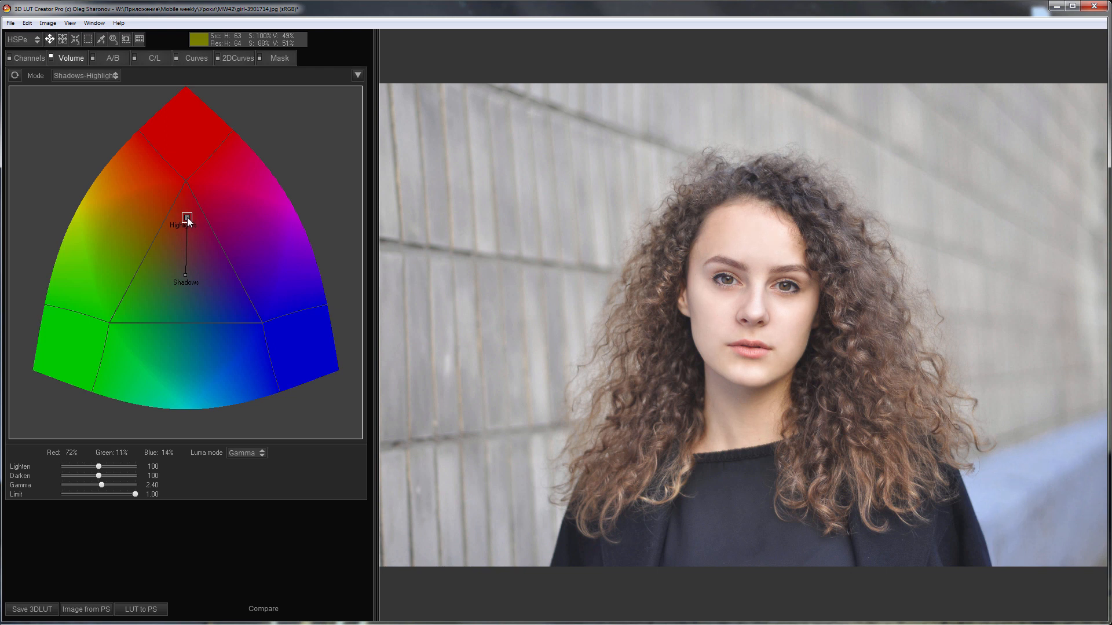
left_click(186, 276)
mouse_move(186, 275)
left_mouse_down()
mouse_move(185, 361)
mouse_move(222, 383)
mouse_move(221, 373)
left_mouse_up()
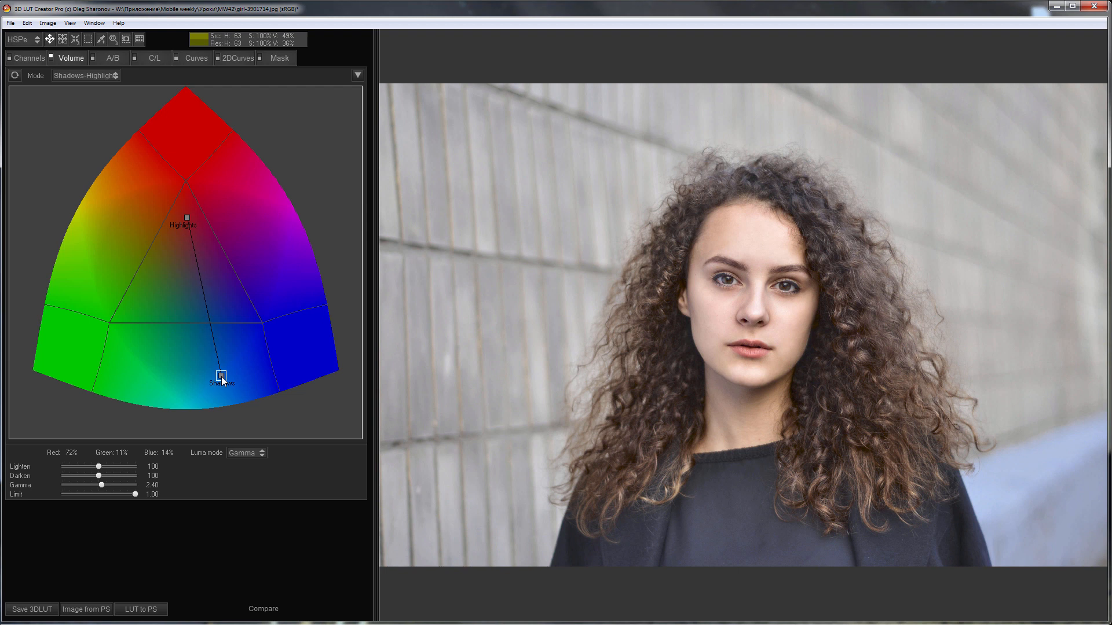
Compare the graded woman's portrait against the original.
key("c")
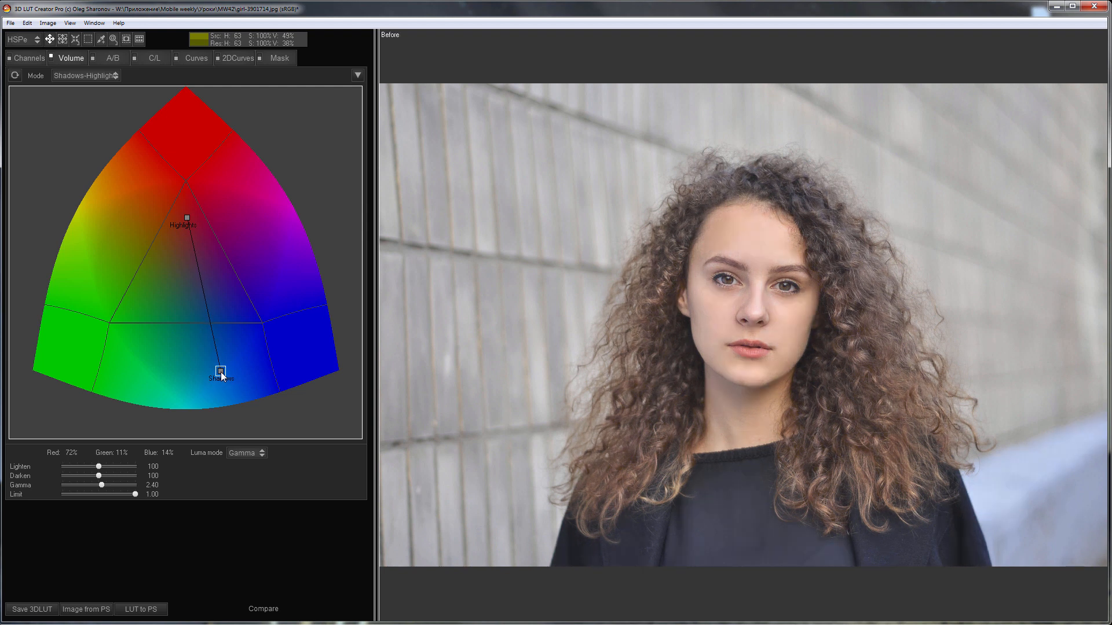
key("c")
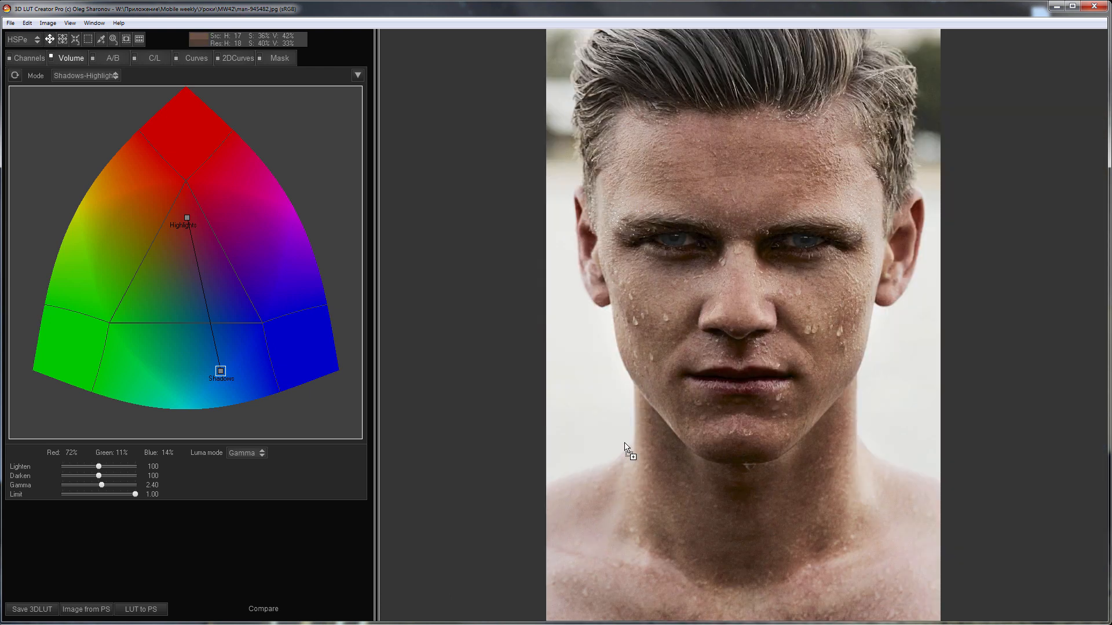
Push the highlights strongly into red, nudge the shadows, and compare with the original.
mouse_move(187, 219)
left_mouse_down()
mouse_move(186, 170)
mouse_move(182, 183)
left_mouse_up()
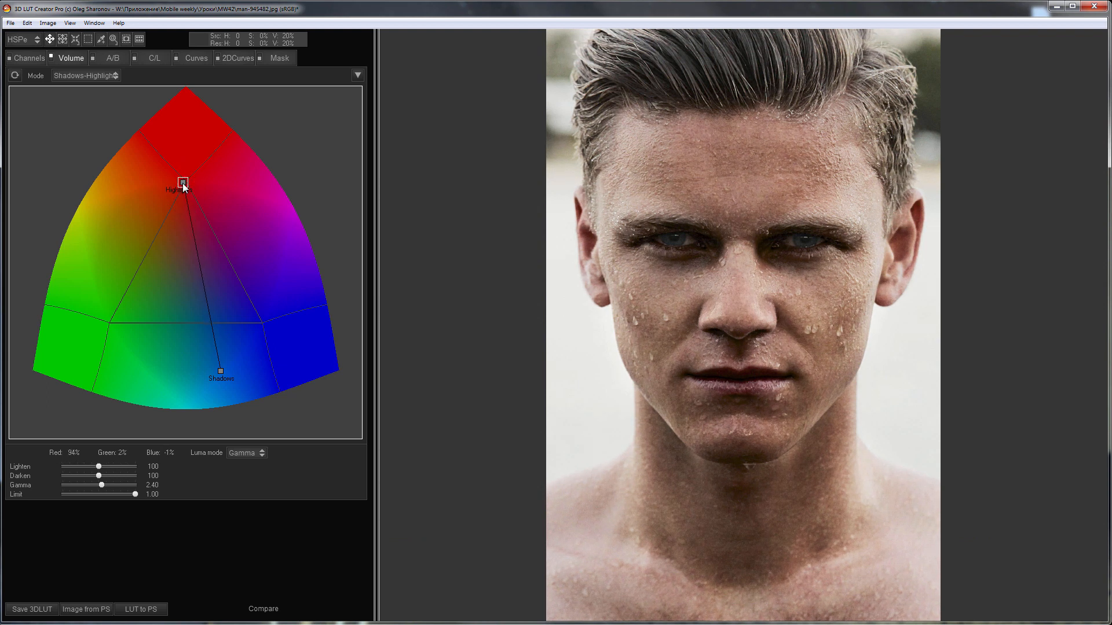
mouse_move(222, 376)
left_mouse_down()
mouse_move(206, 350)
mouse_move(226, 374)
mouse_move(225, 365)
left_mouse_up()
key("c")
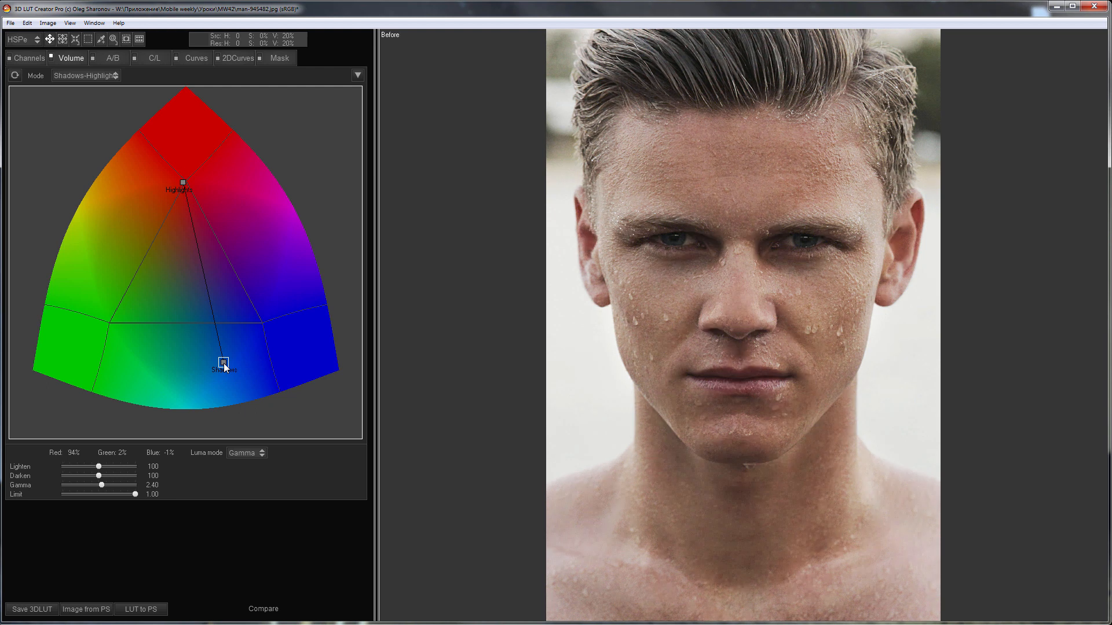
key("c")
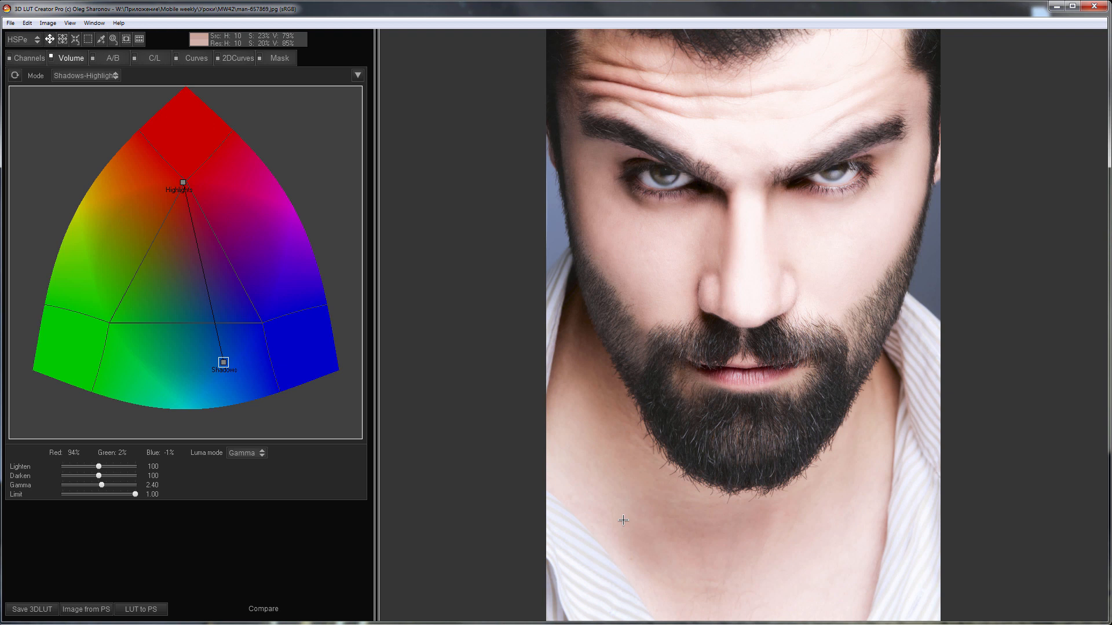
Compare the bearded man's portrait with and without the same grade.
key("c")
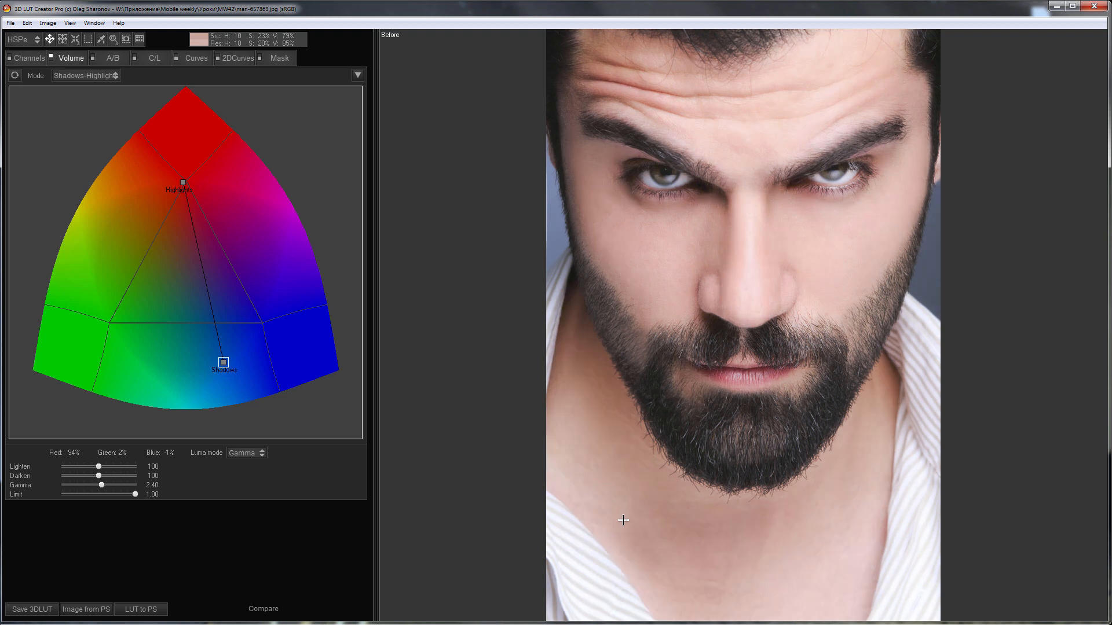
key("c")
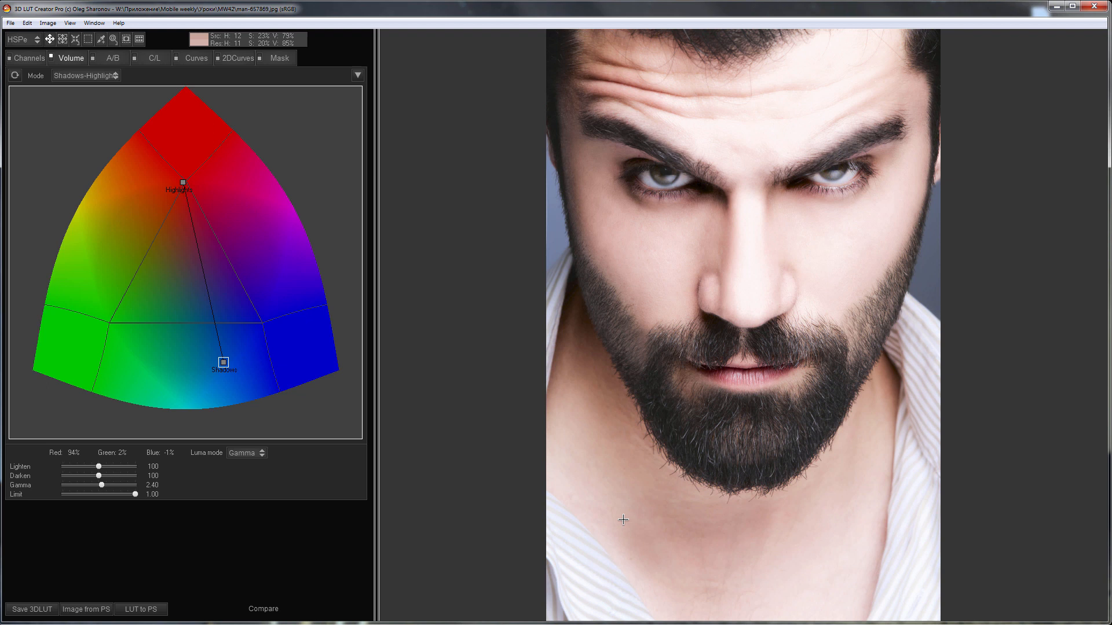
Return highlights near neutral and pull shadows straight down to the wheel edge, then ease both.
left_click_drag(184, 189, 190, 289)
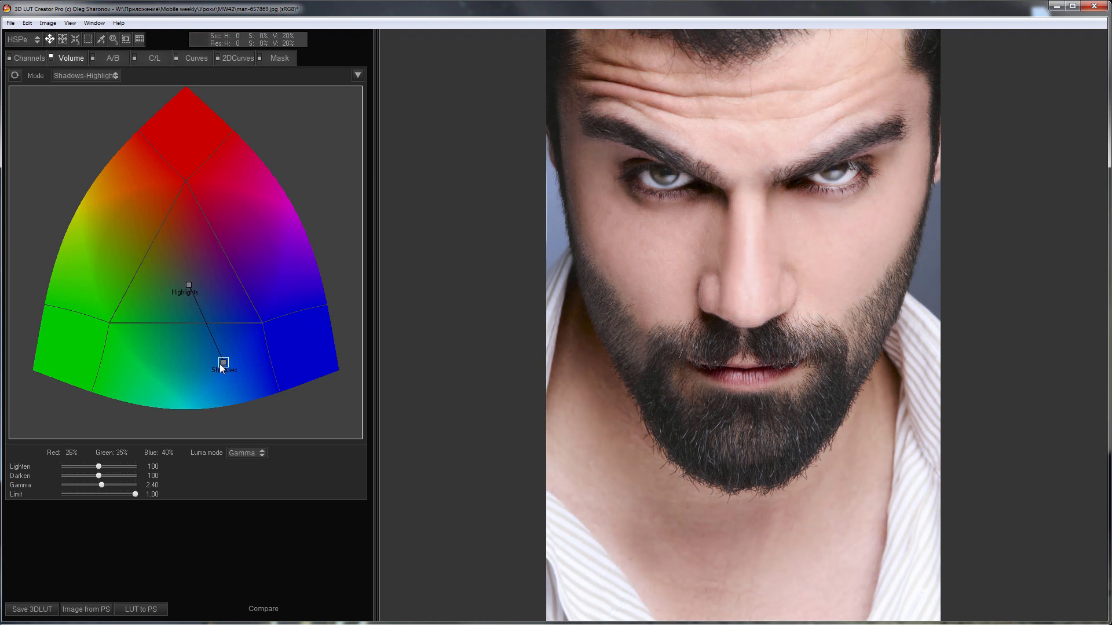
mouse_move(223, 363)
left_mouse_down()
mouse_move(163, 393)
mouse_move(141, 390)
mouse_move(182, 417)
mouse_move(137, 410)
mouse_move(185, 435)
mouse_move(186, 424)
left_mouse_up()
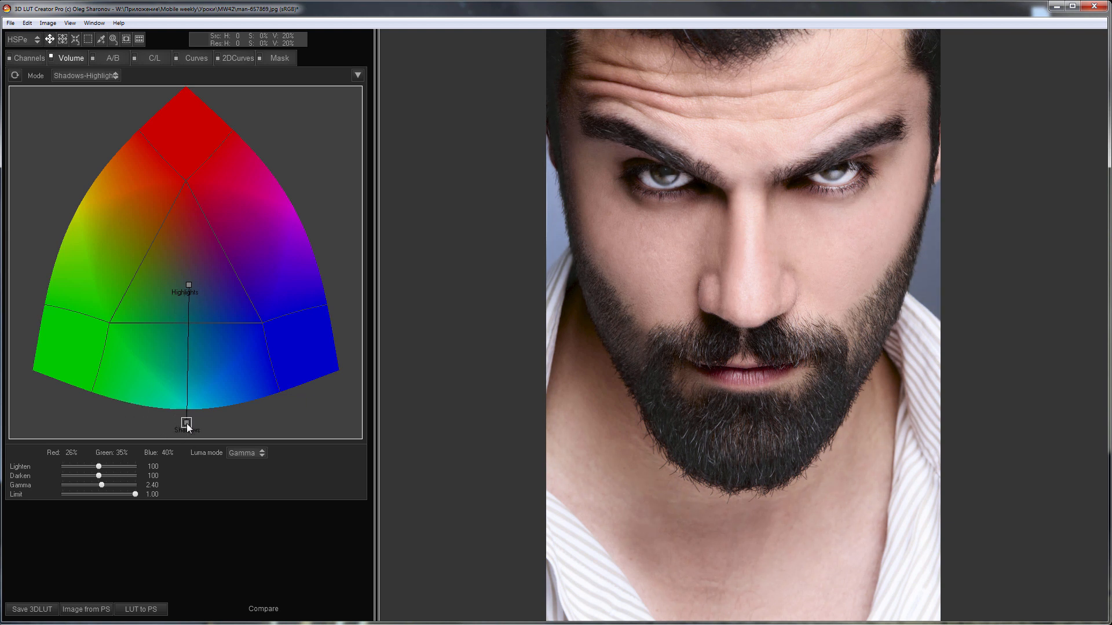
left_click_drag(193, 282, 190, 311)
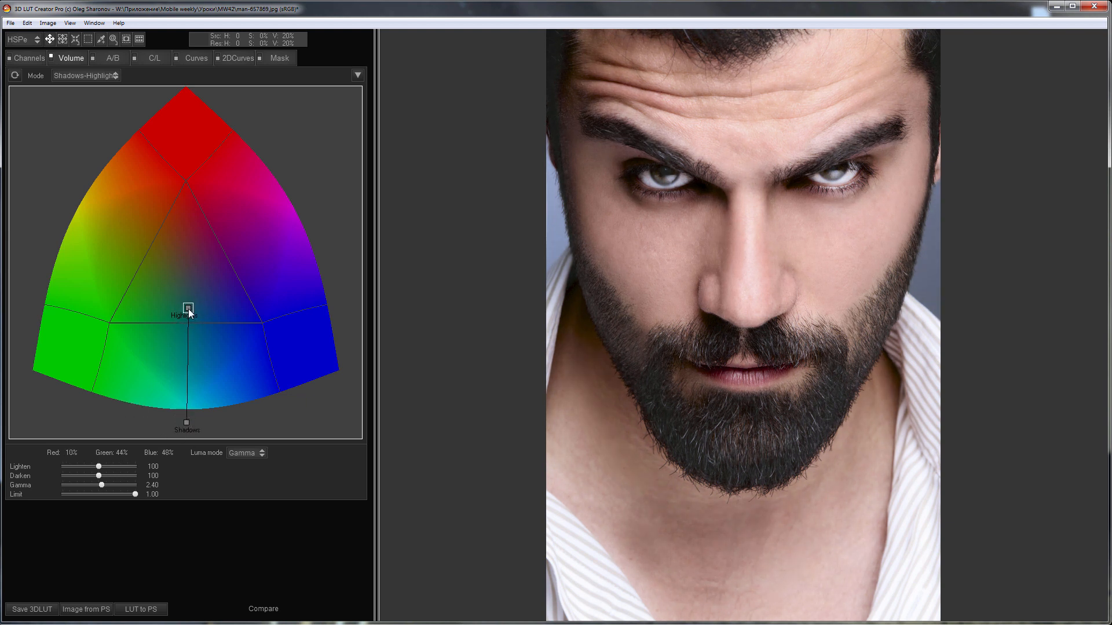
key("c")
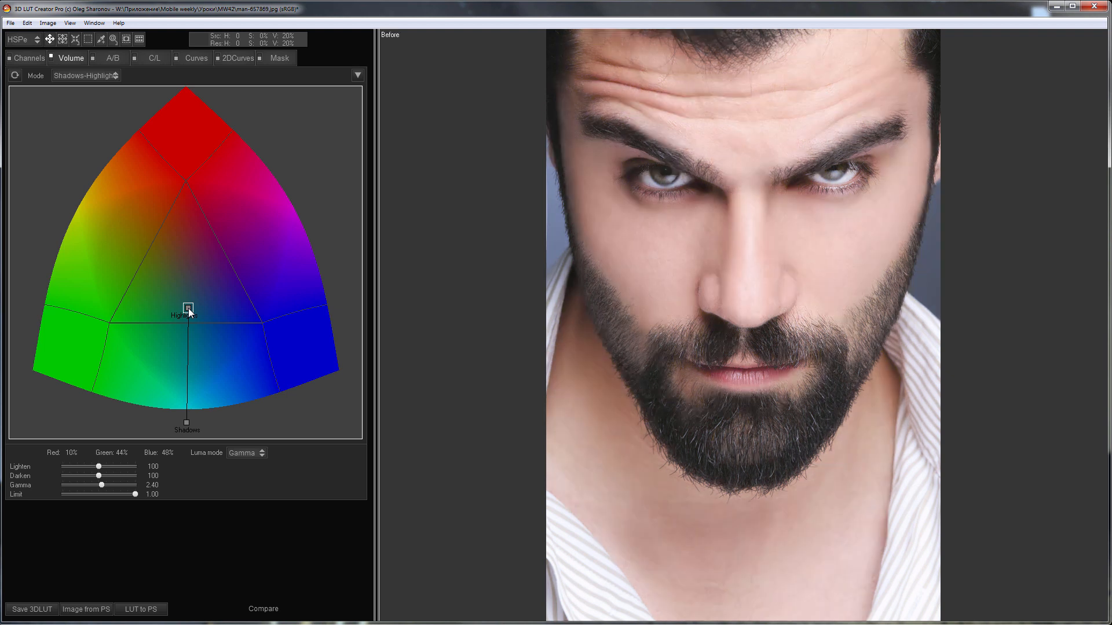
key("c")
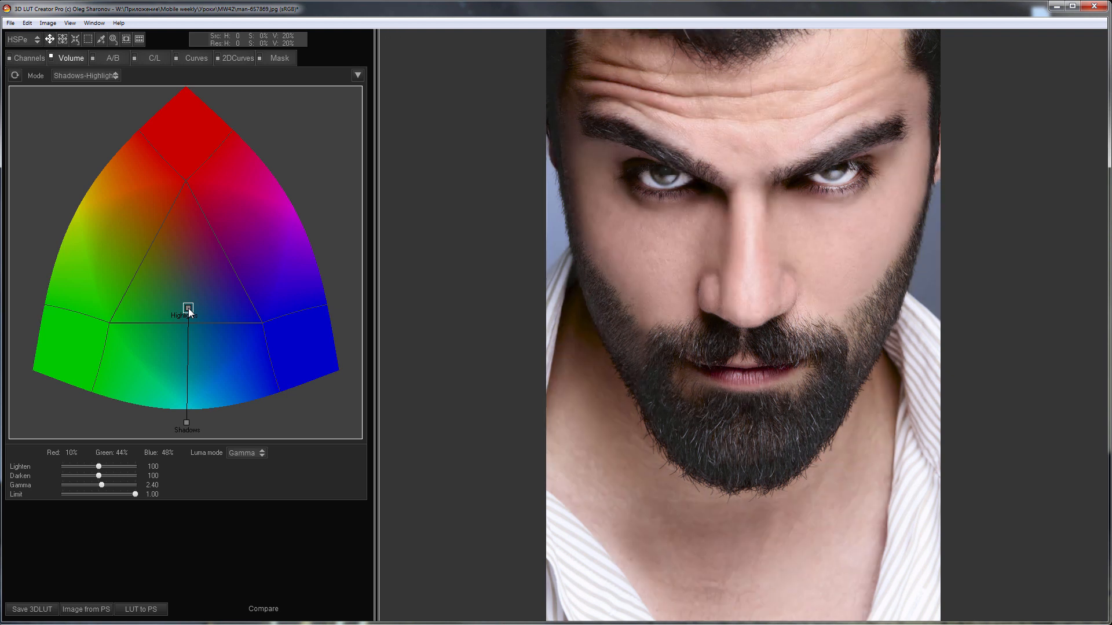